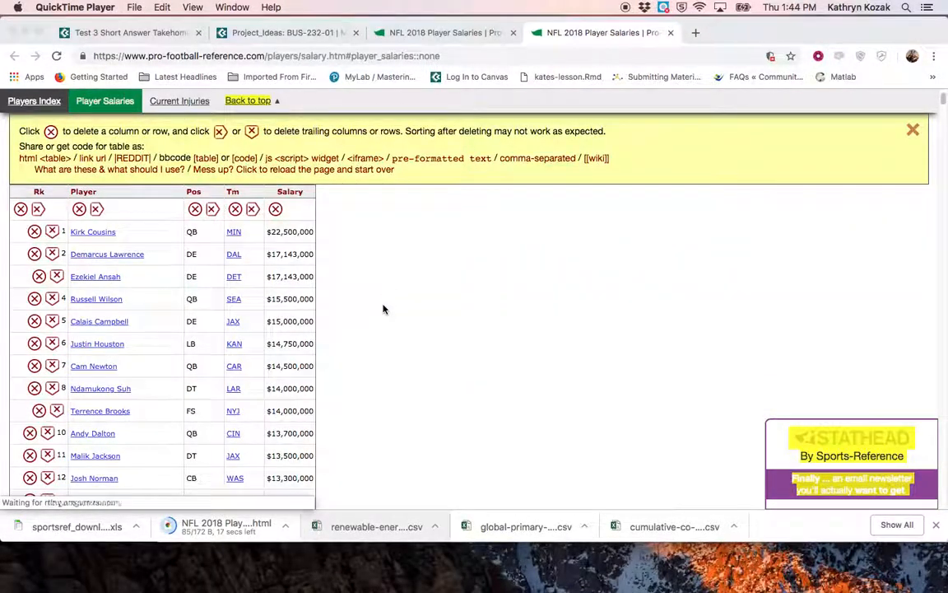
Convert the NFL 2018 Player Salaries table on the web page to CSV text for Excel
scroll(392, 298, up, 3)
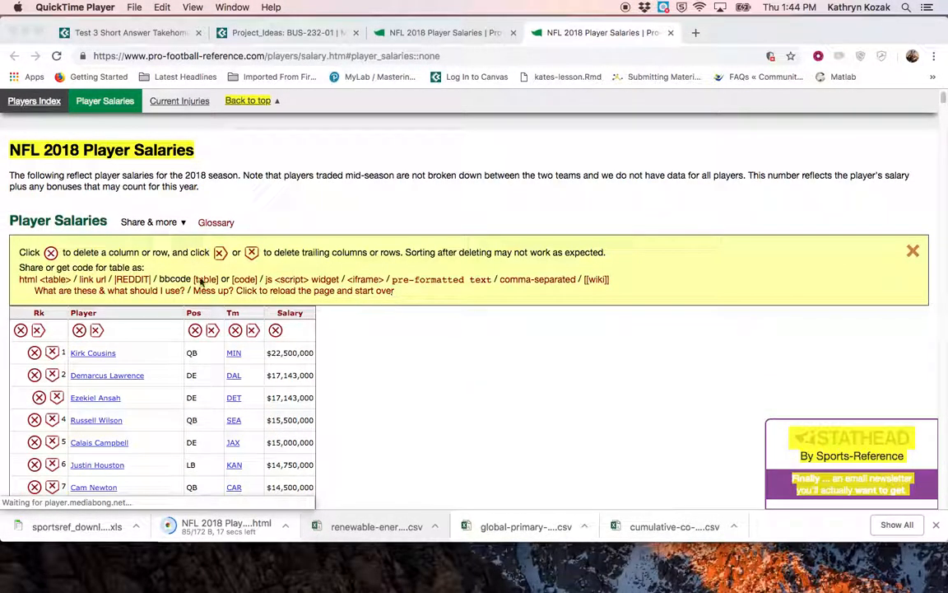
scroll(90, 233, up, 1)
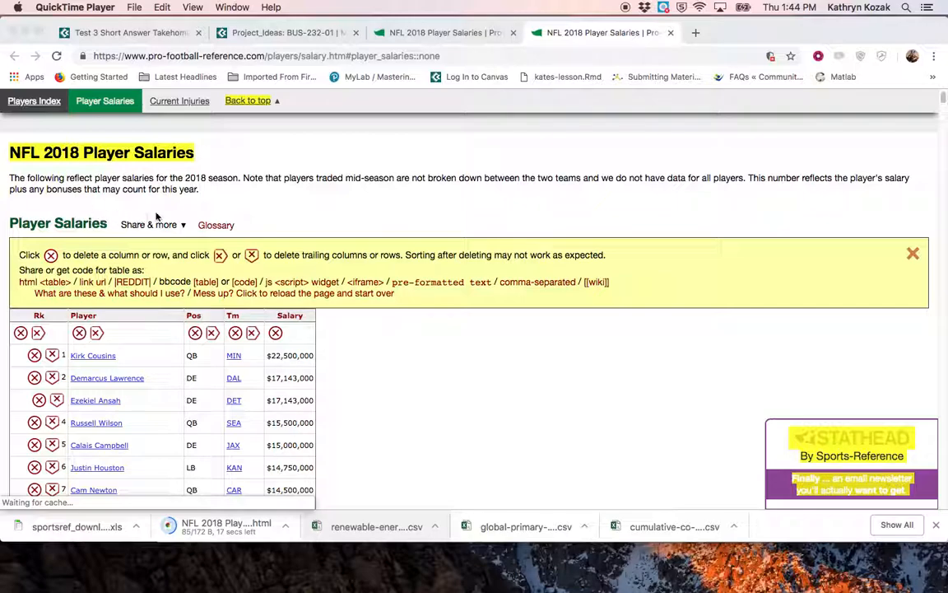
click(182, 225)
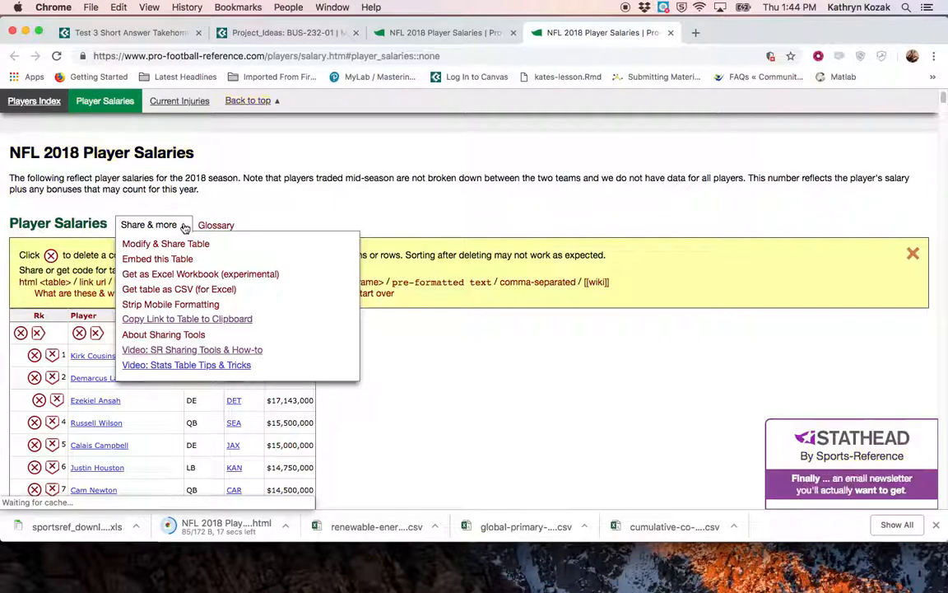
click(182, 290)
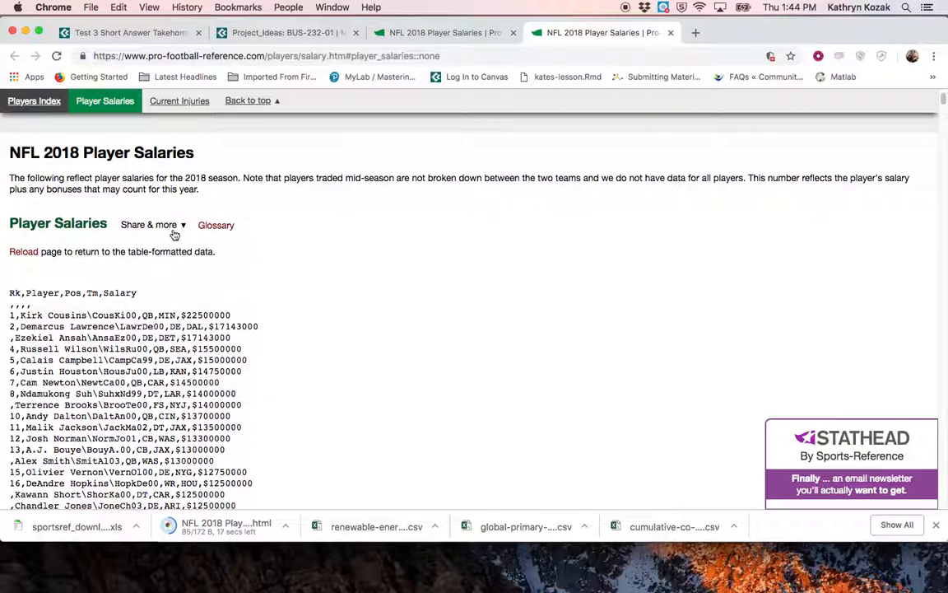
Copy all the CSV salary text, switch to Excel, and paste it into cell A1 of a new workbook
drag(44, 318, 306, 175)
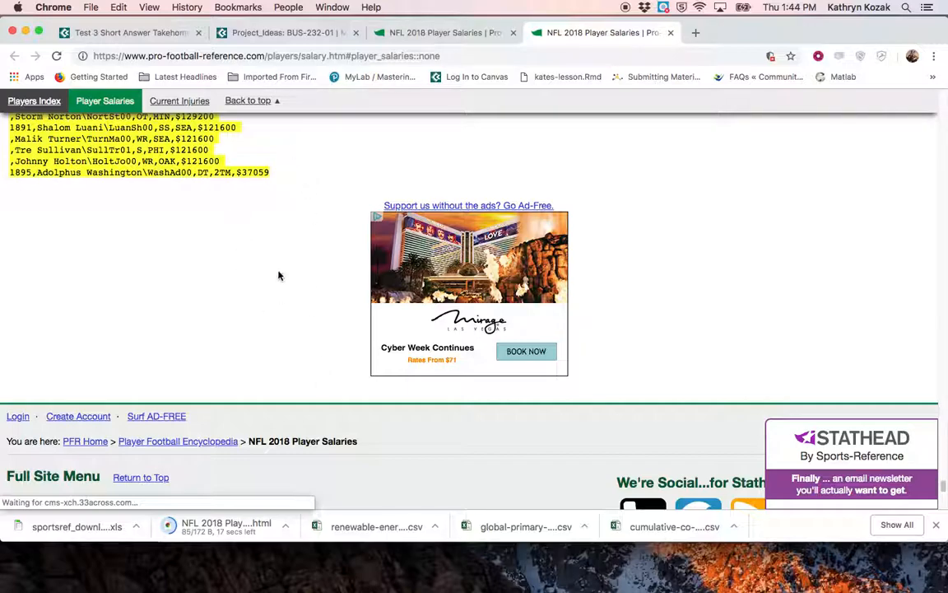
key(super+Tab)
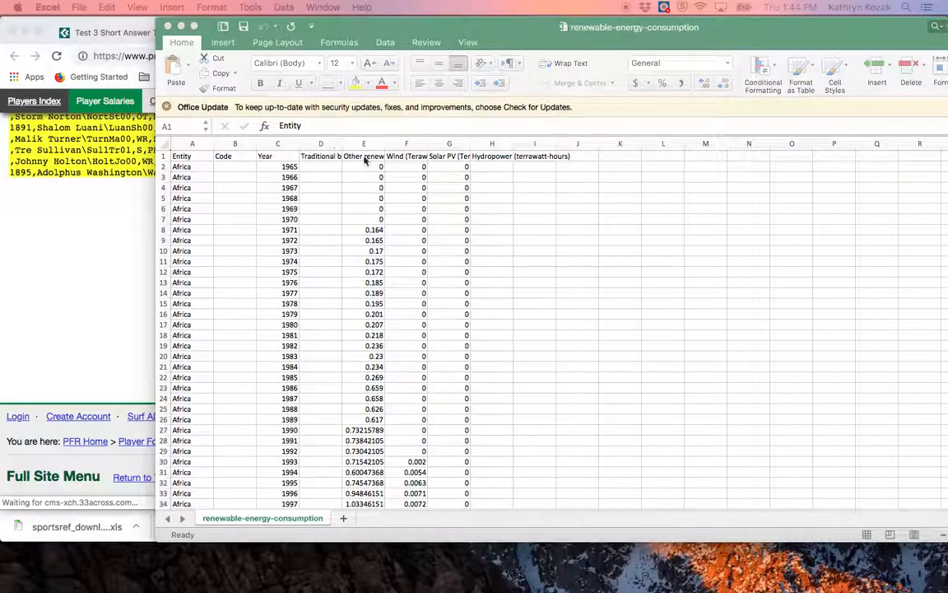
key(super+n)
drag(346, 167, 375, 34)
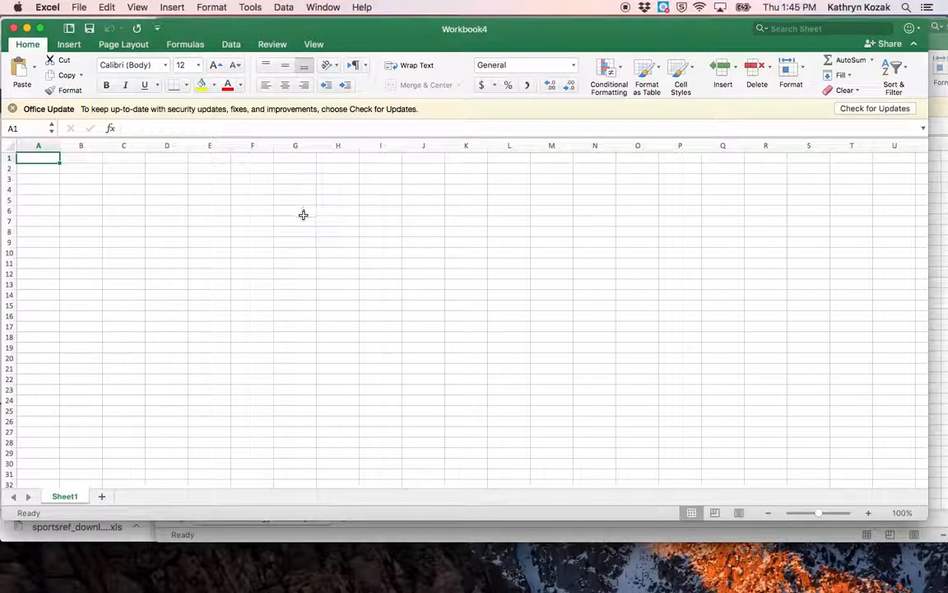
key(super+v)
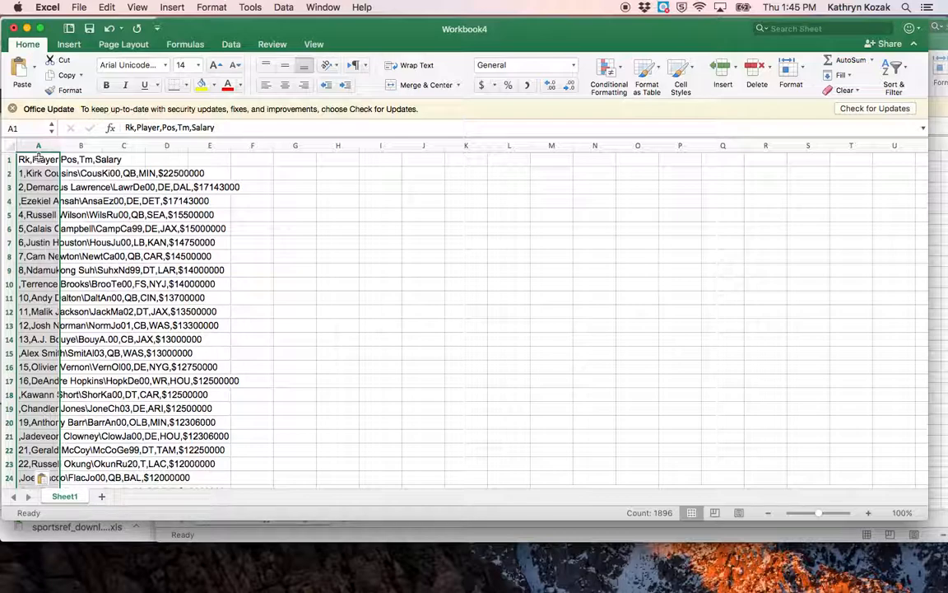
Split the pasted text in column A into General-format columns with tab and comma delimiters, and widen the Salary column to fit its values
click(230, 46)
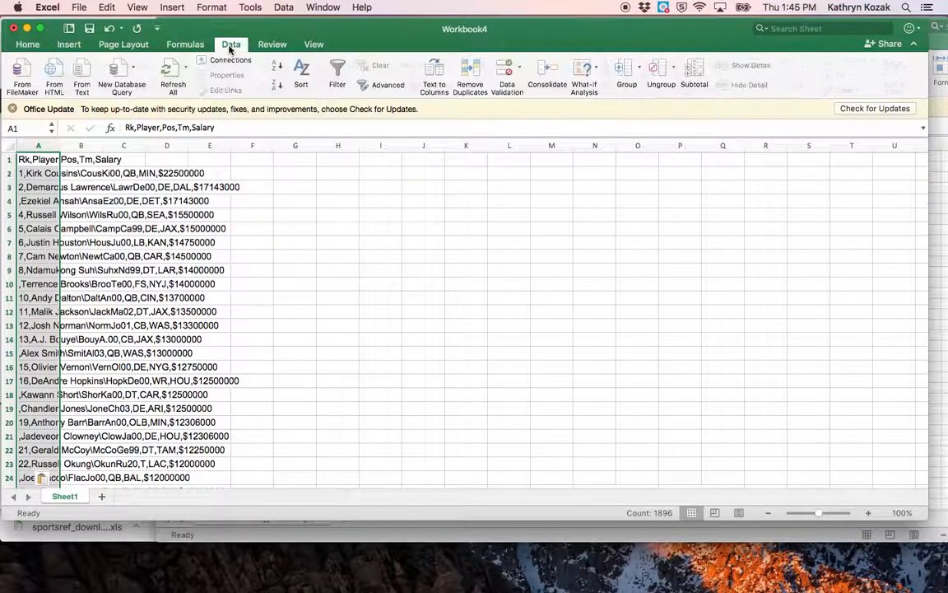
click(279, 7)
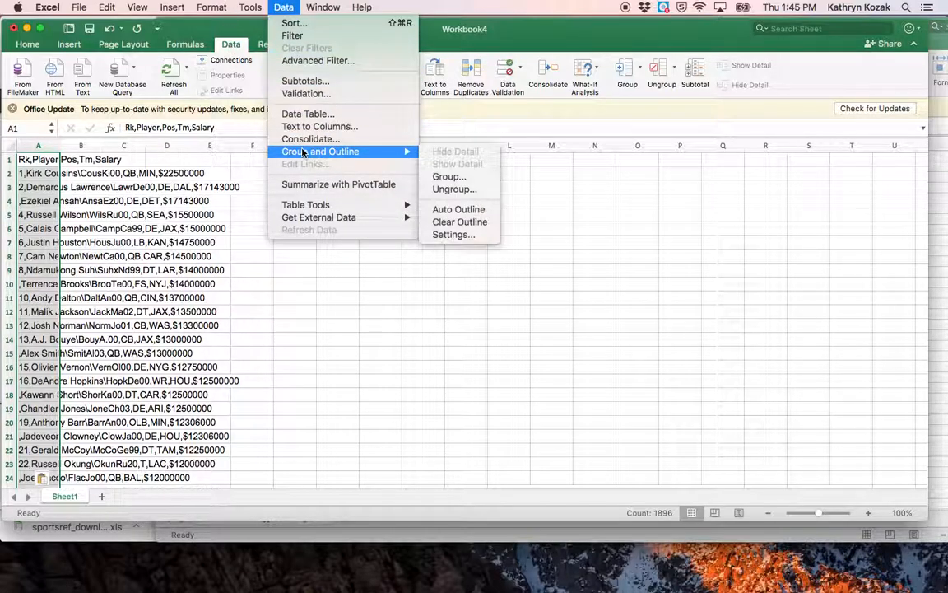
mouse_move(314, 154)
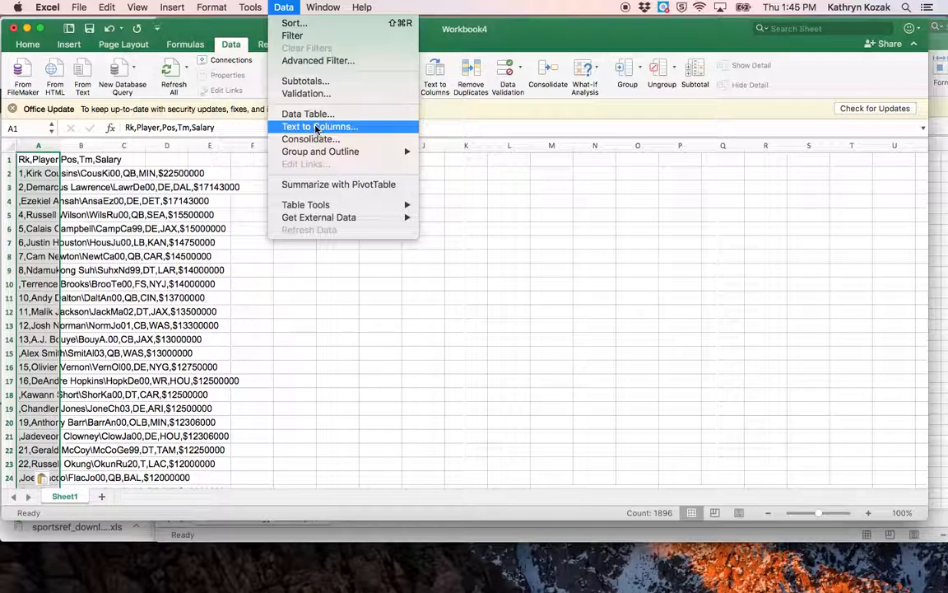
click(316, 128)
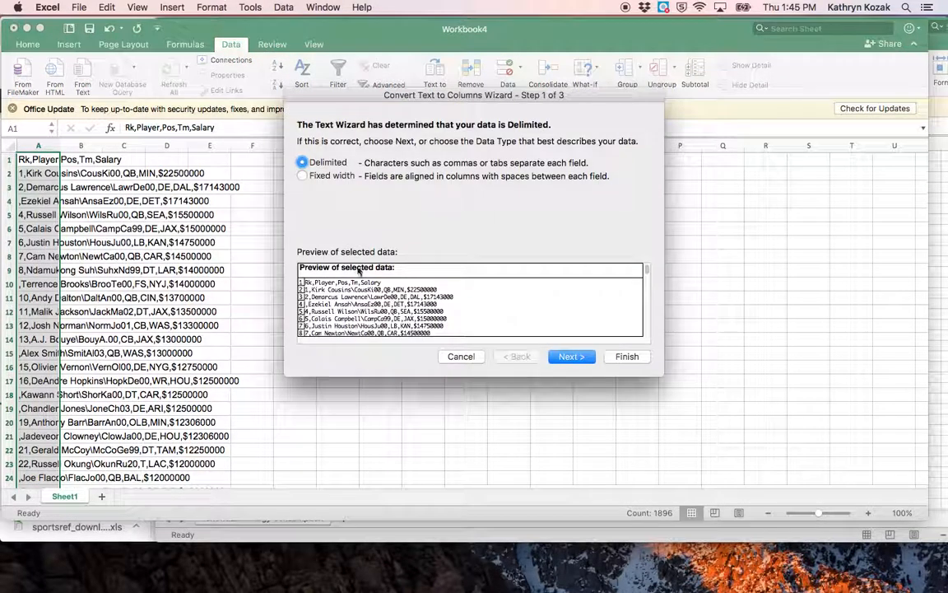
click(573, 358)
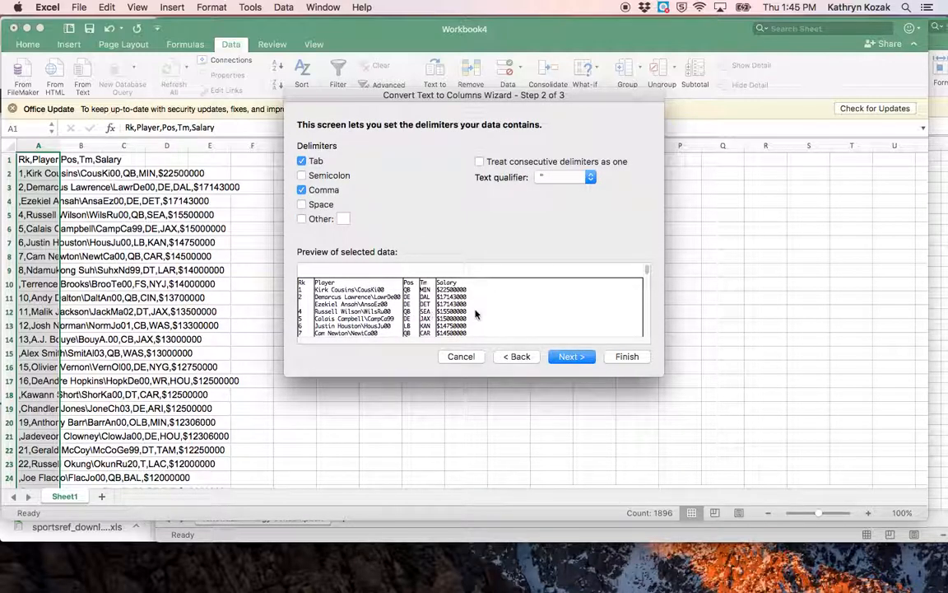
click(302, 191)
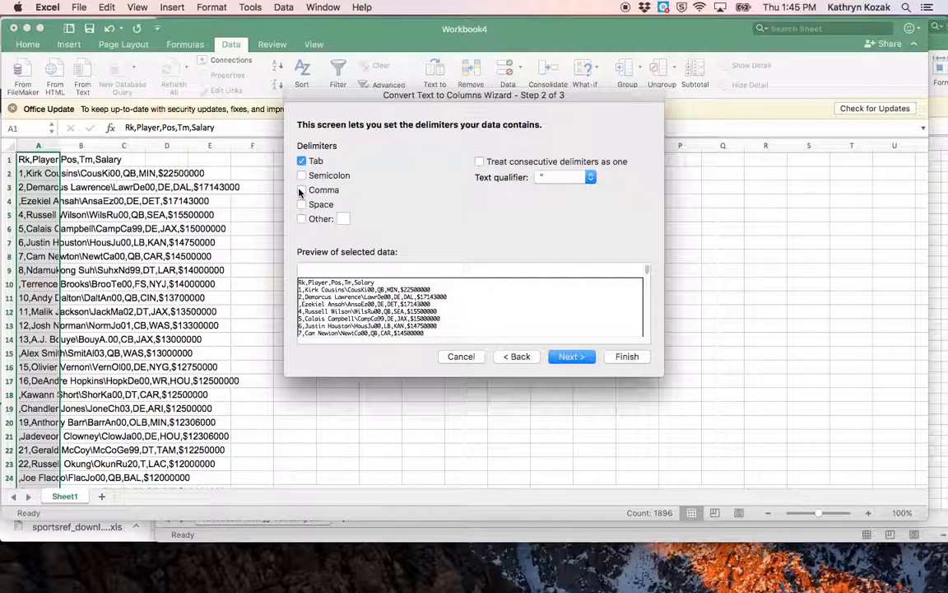
click(302, 190)
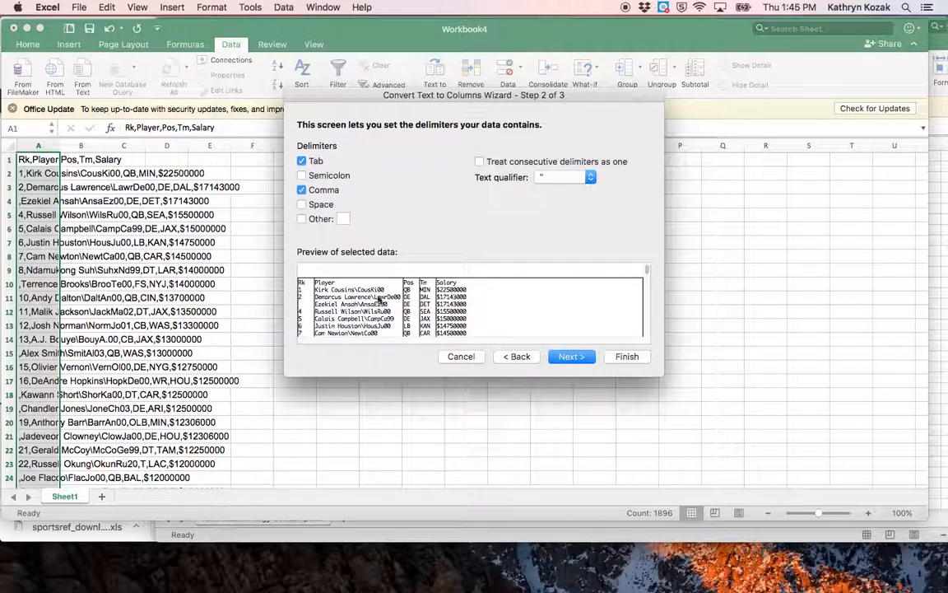
click(577, 356)
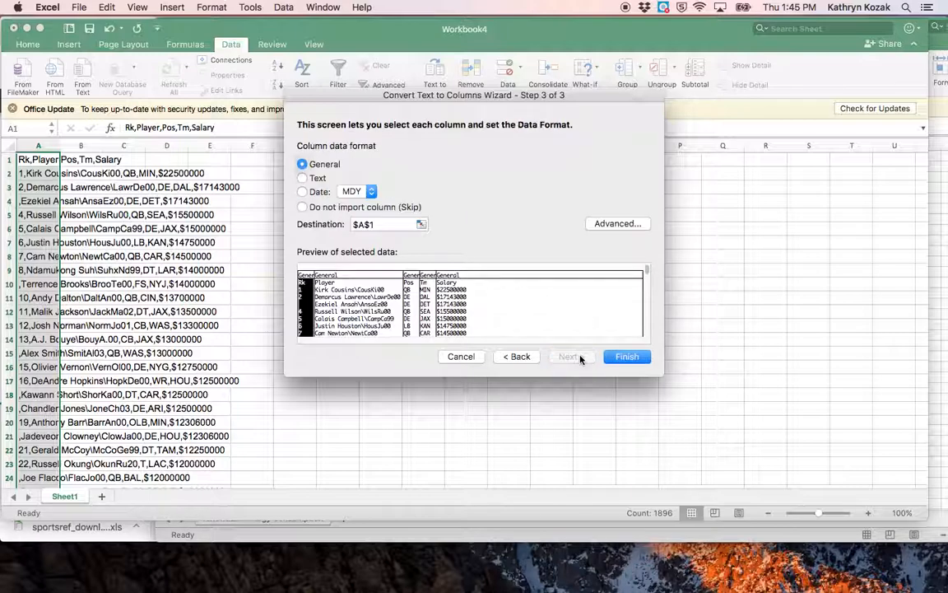
click(626, 357)
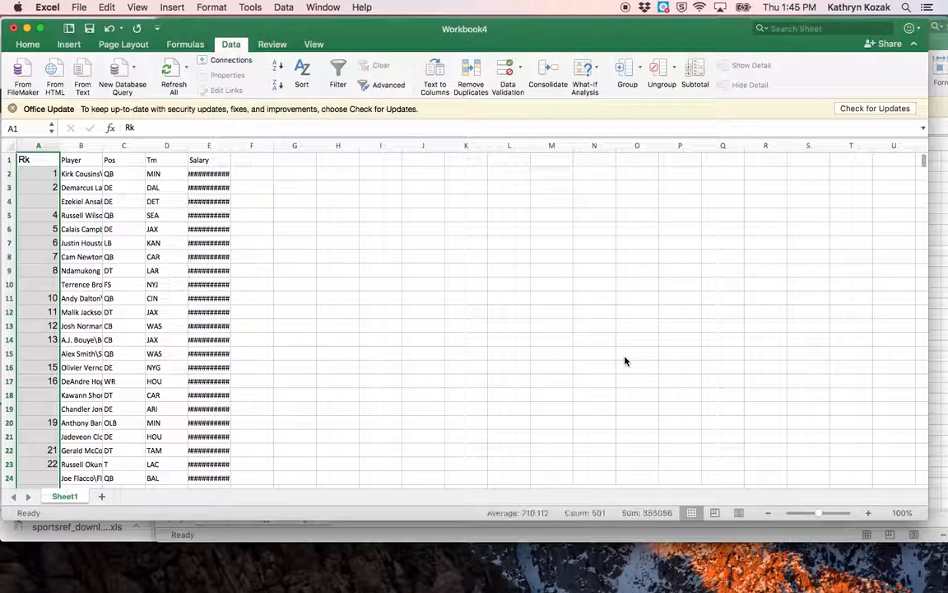
click(209, 145)
drag(230, 146, 236, 145)
Examine the salary table's columns and its headers Rk, Player, Pos, Tm and Salary
click(166, 146)
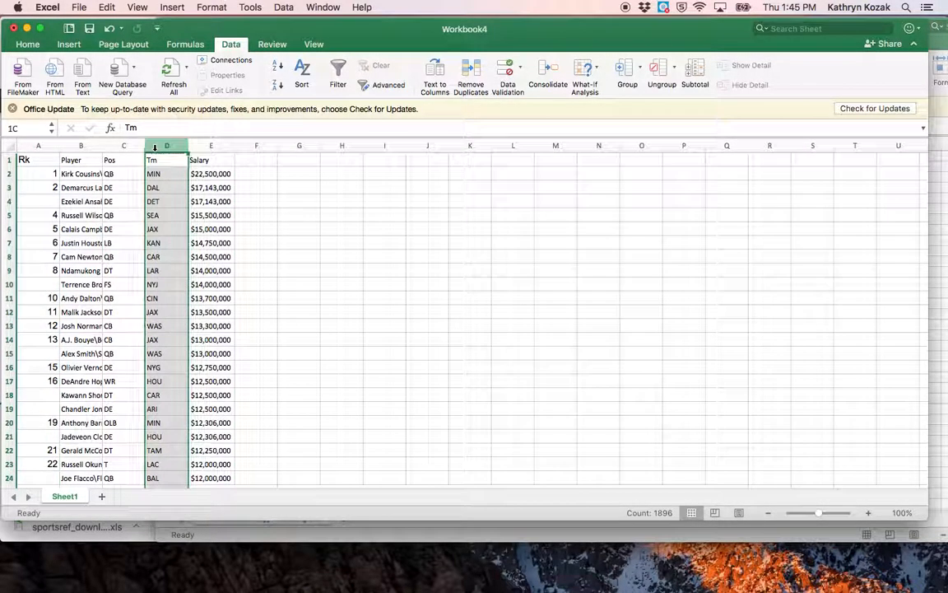
click(124, 146)
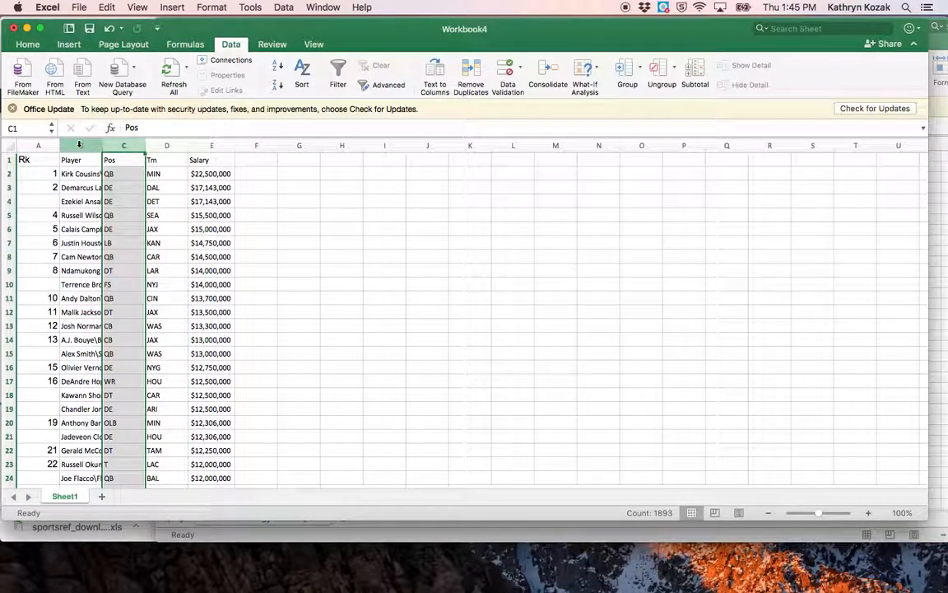
click(79, 146)
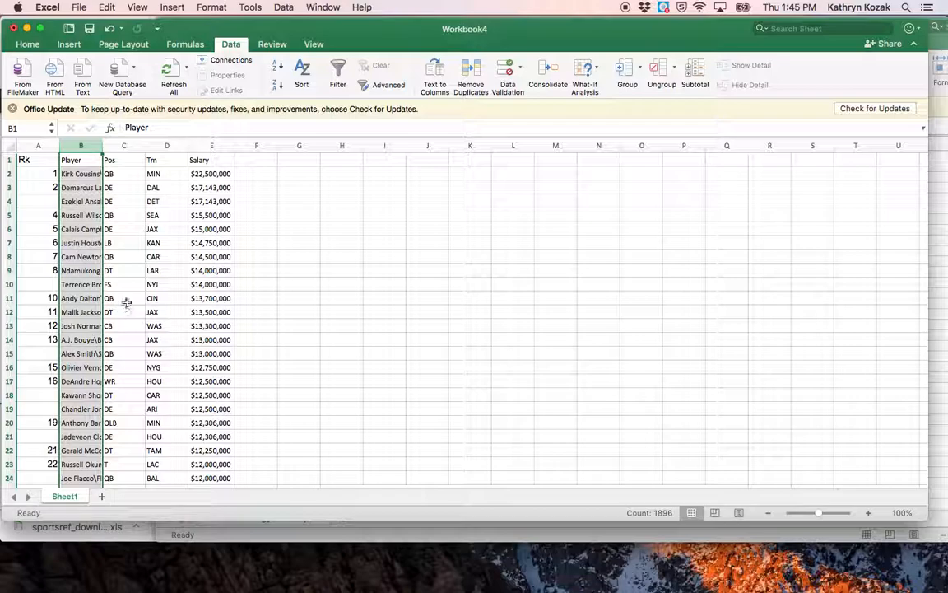
click(262, 160)
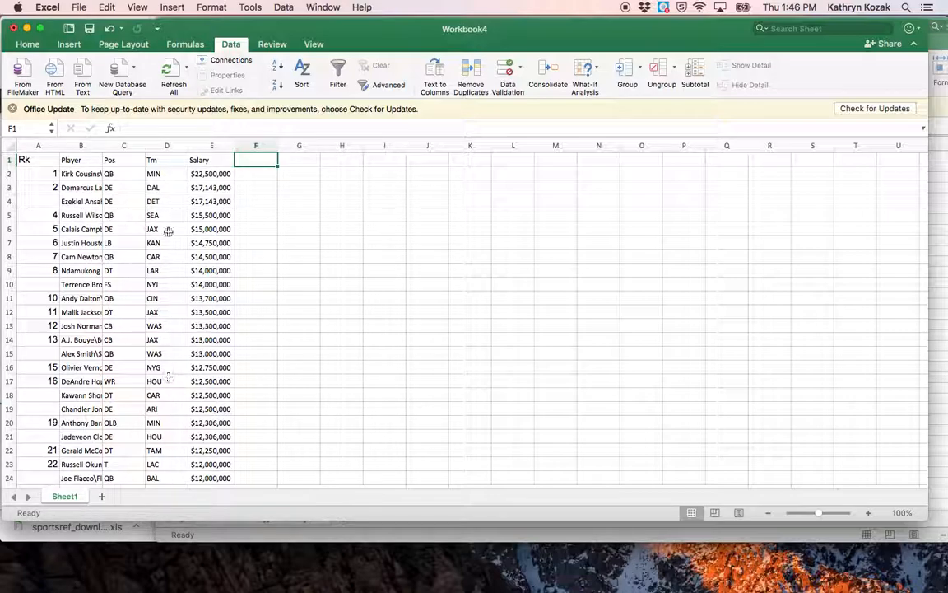
click(167, 160)
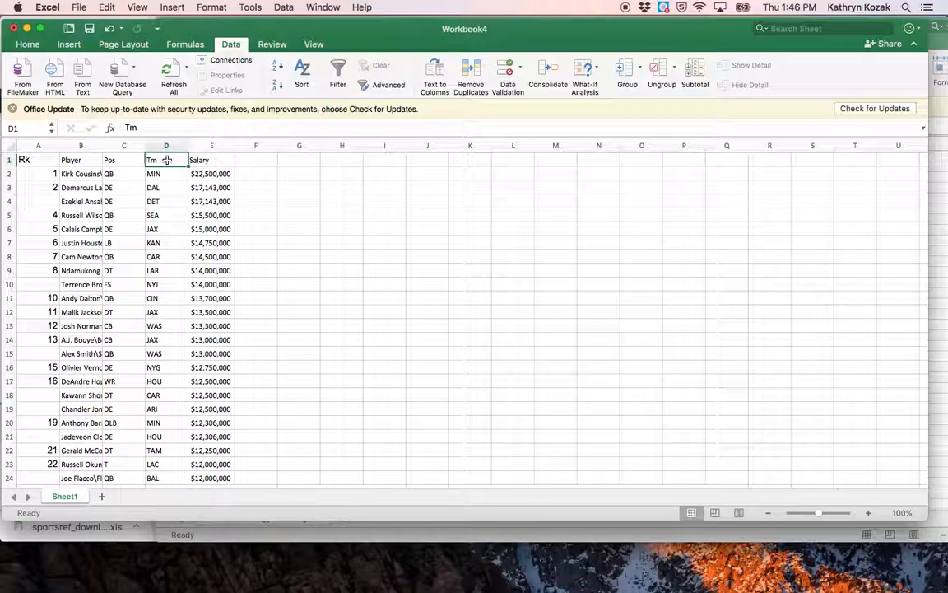
click(32, 160)
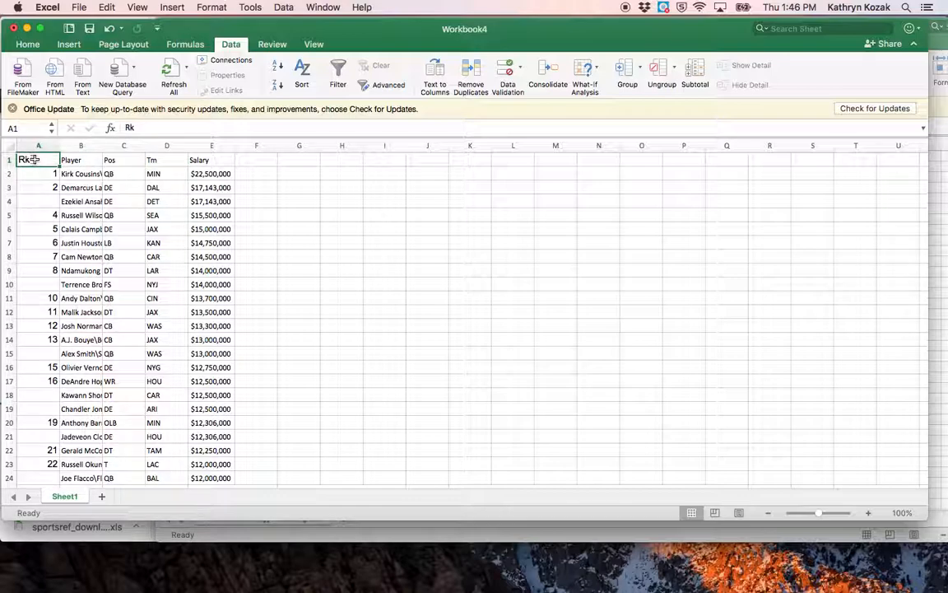
click(73, 160)
click(134, 159)
click(174, 158)
click(224, 159)
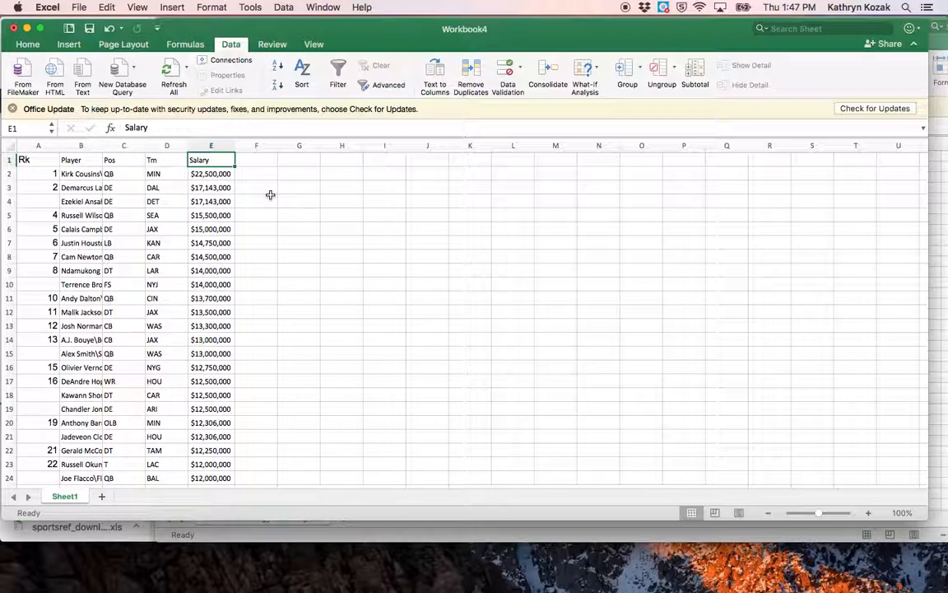
Bring up the renewable-energy-consumption workbook, enlarge its window, and examine its column headers and yearly rows for Africa
click(315, 5)
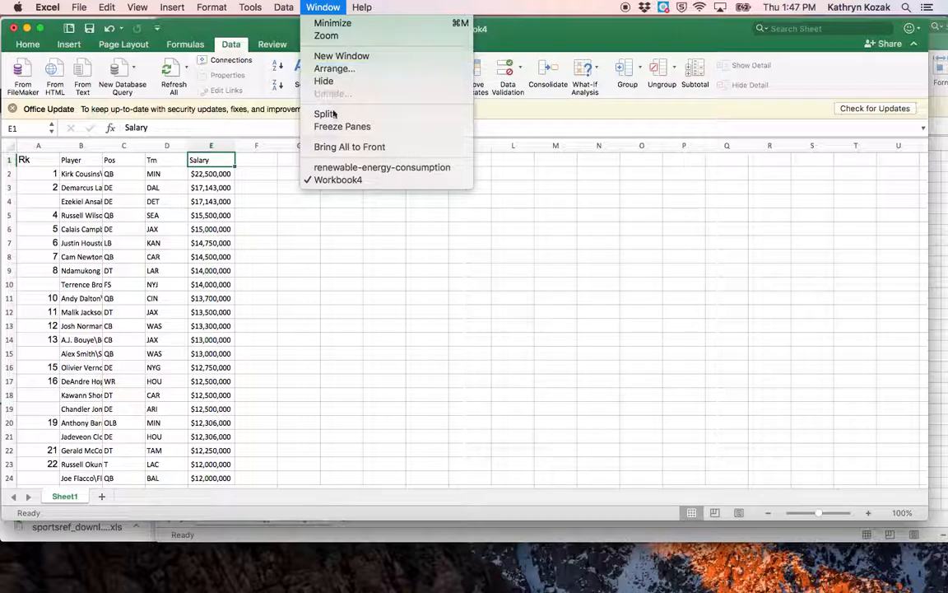
click(345, 166)
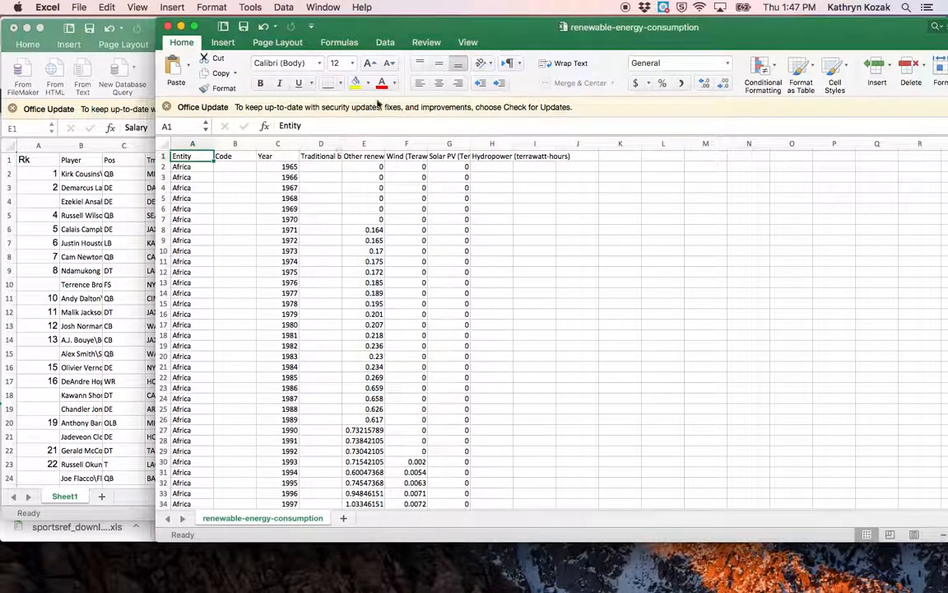
double_click(247, 25)
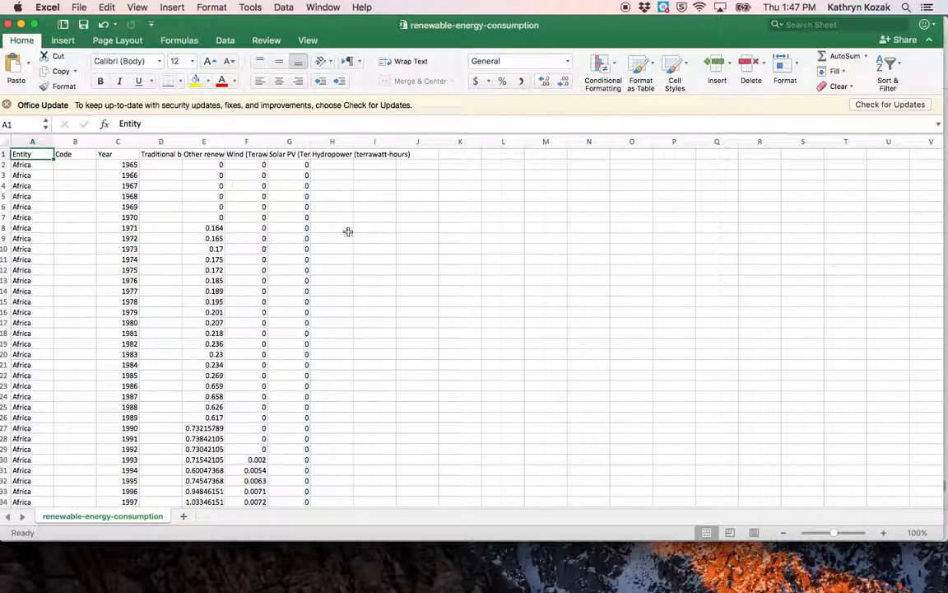
scroll(343, 233, down, 5)
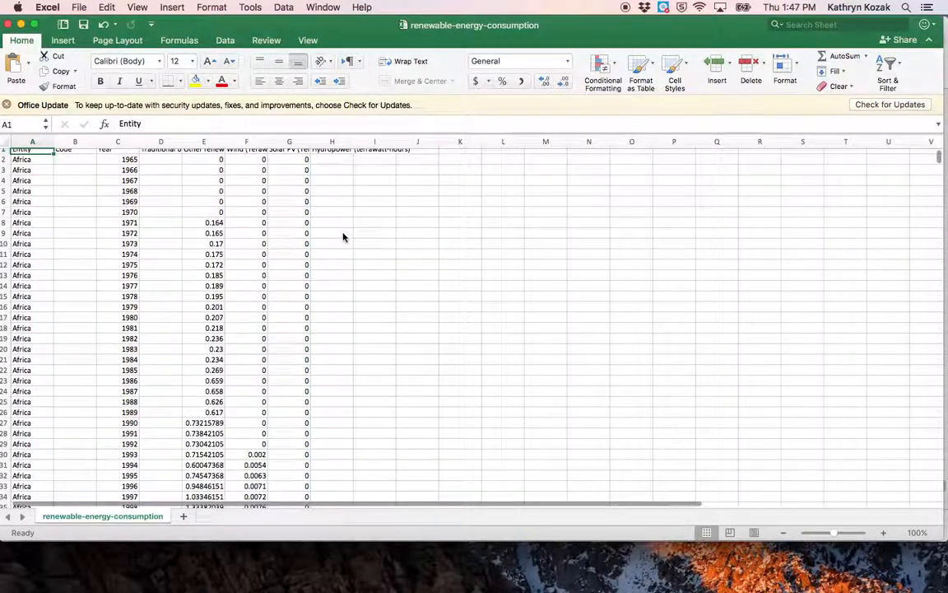
scroll(344, 237, down, 5)
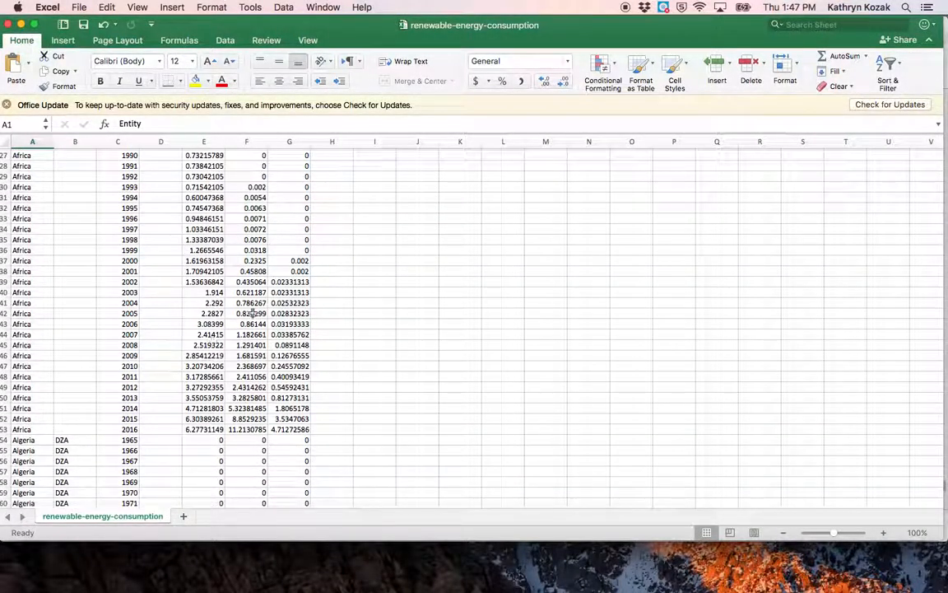
scroll(260, 303, up, 10)
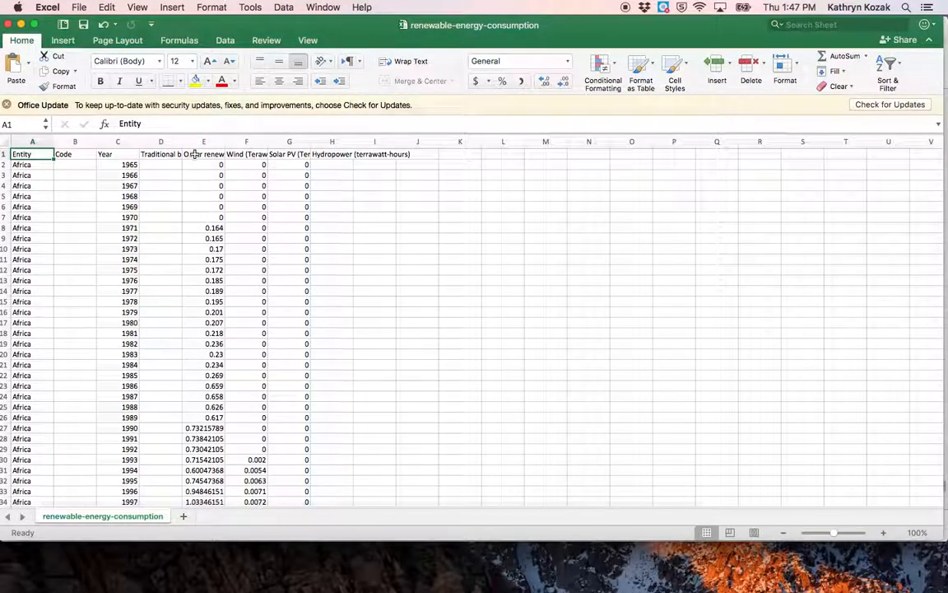
scroll(260, 275, down, 3)
scroll(261, 278, down, 6)
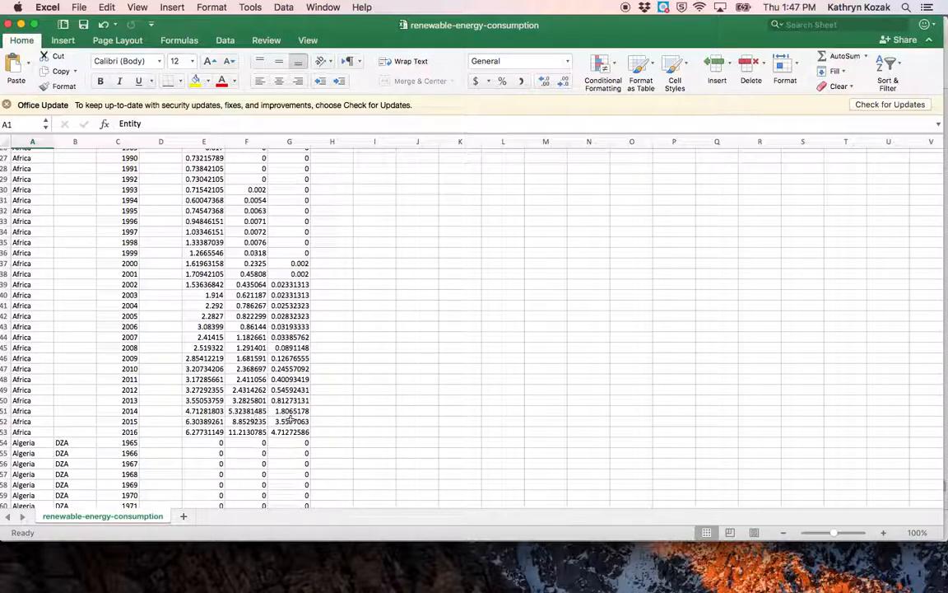
scroll(291, 421, up, 10)
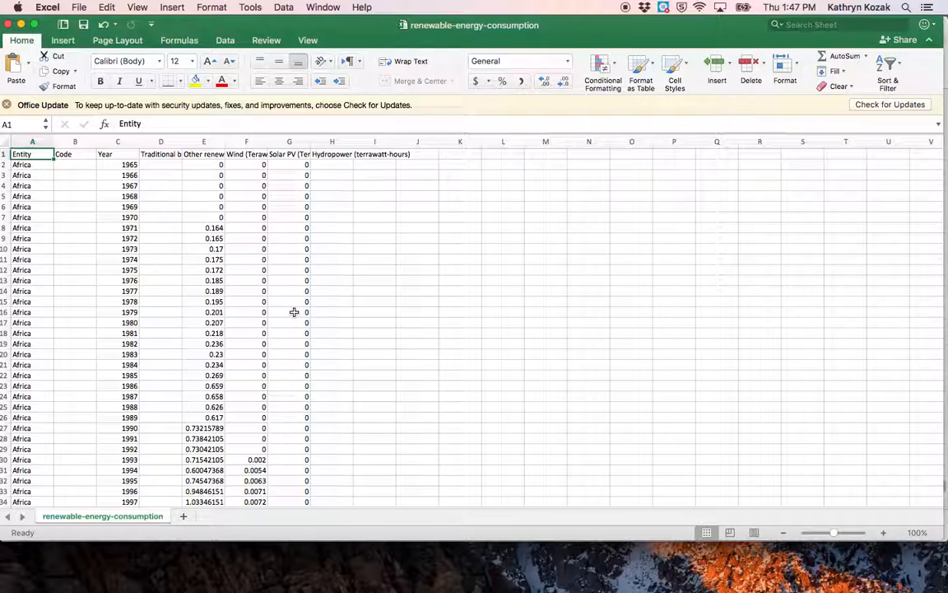
Create a blank workbook and enter the header "indivual" in cell A1
key(super+o)
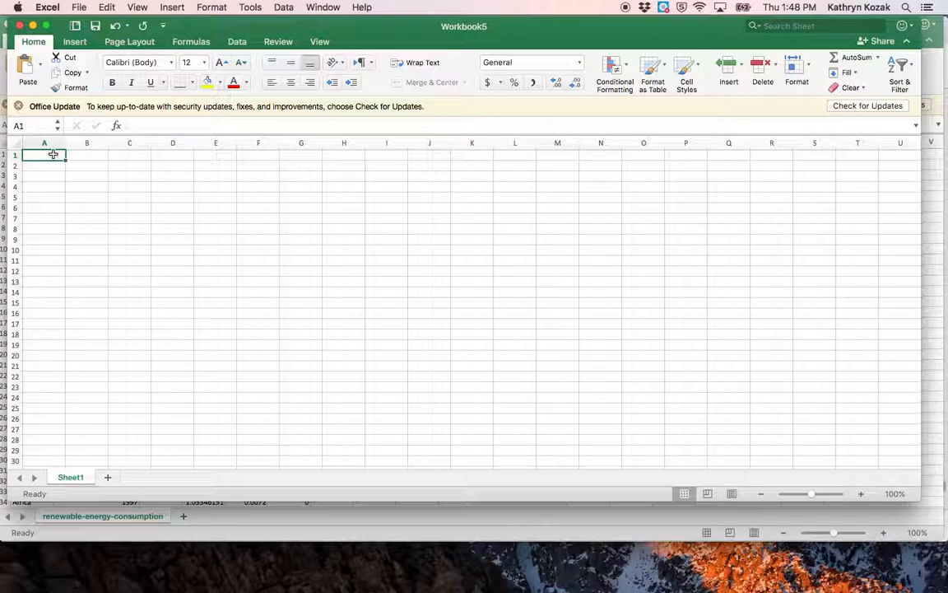
text(indivud)
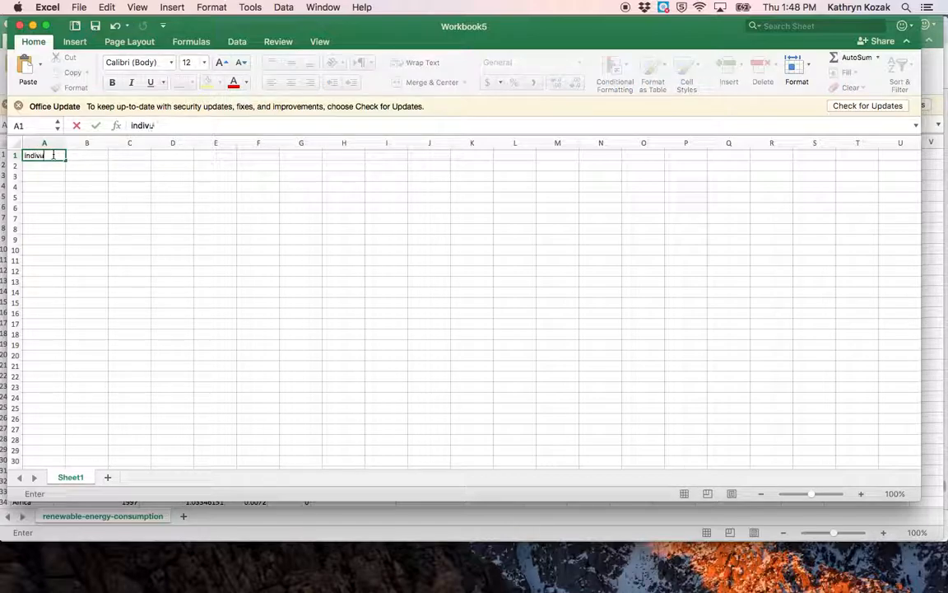
key(BackSpace)
text(al)
key(Return)
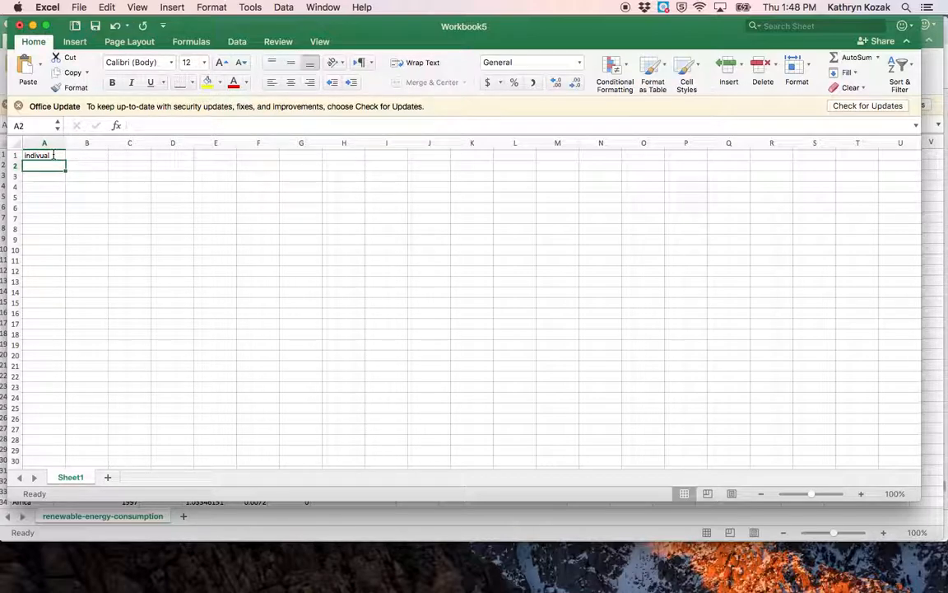
Enter the header "before" in cell B1 and the header "after" in cell C1
key(Up)
key(Right)
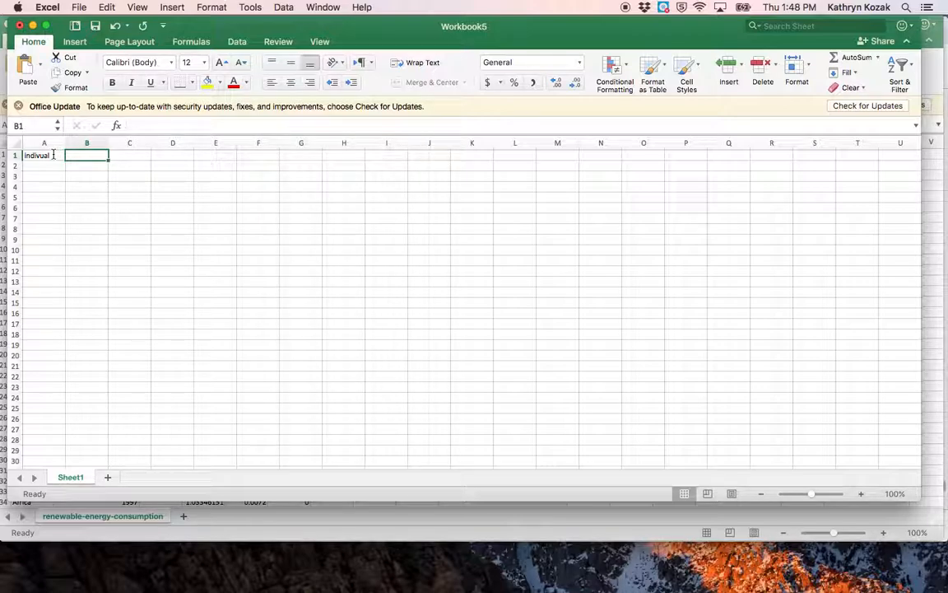
text(before)
key(Tab)
text(after)
key(Return)
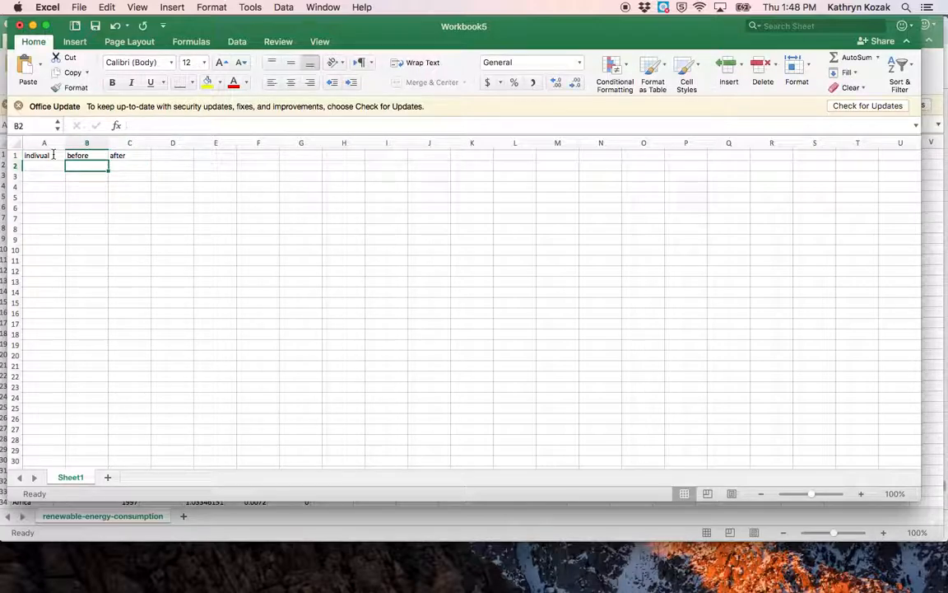
Replace the header in cell B1 with "slary" and the header in cell C1 with "factor"
key(Up)
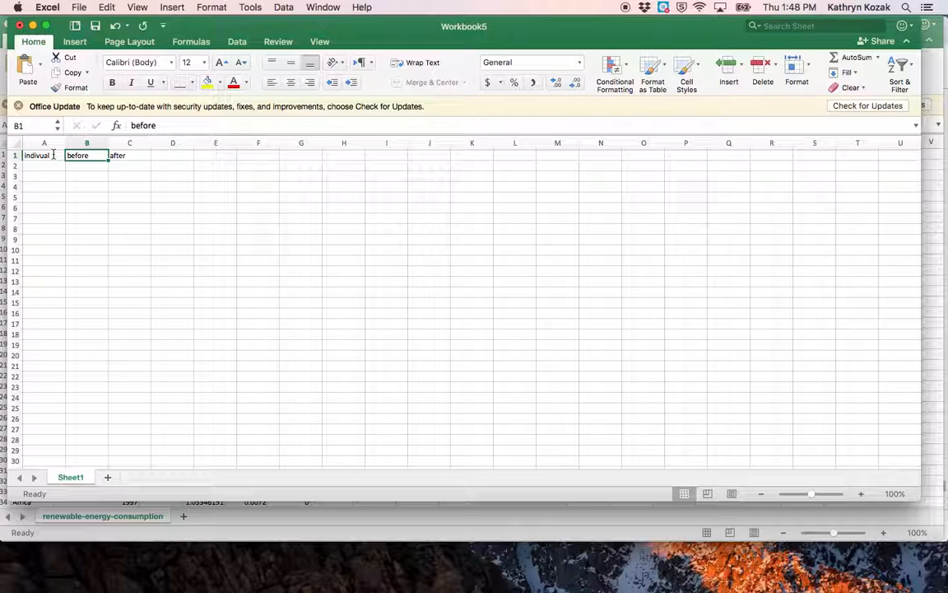
text(si)
key(Tab)
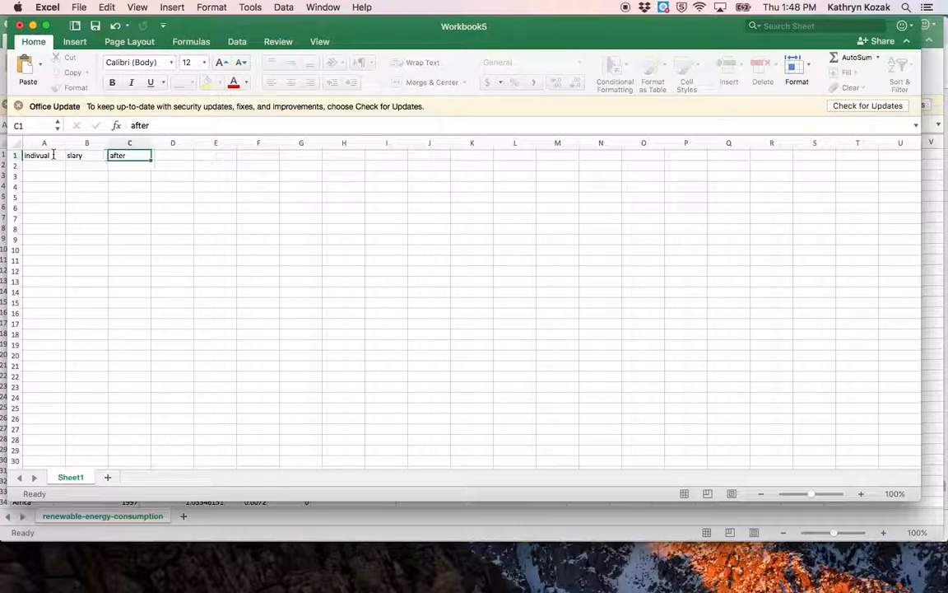
text(fact)
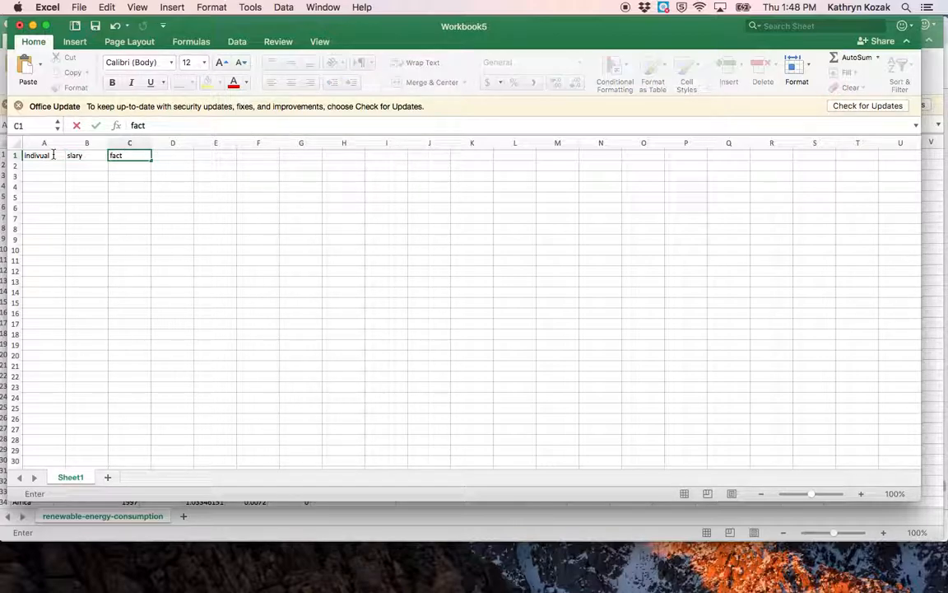
key(Return)
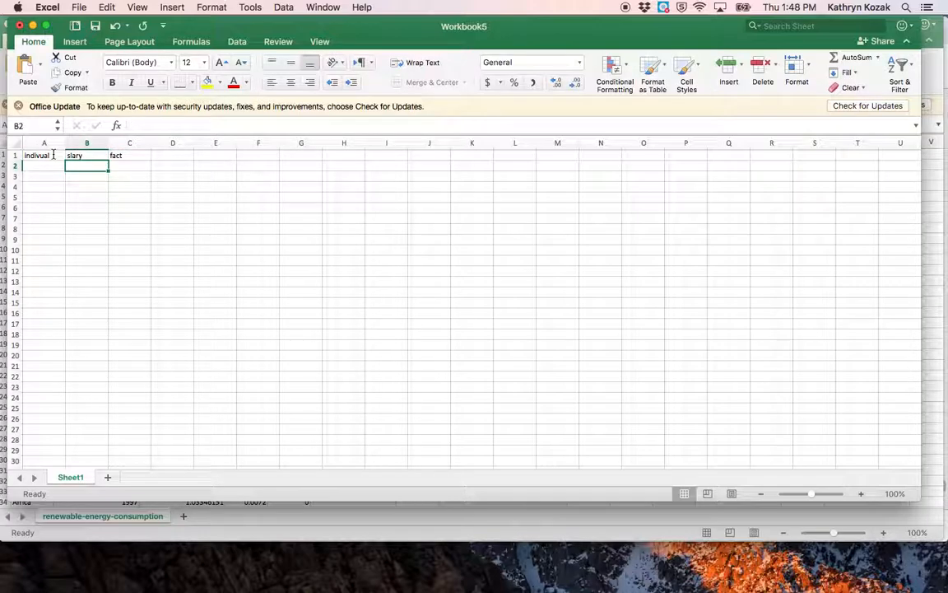
double_click(130, 156)
text(fact)
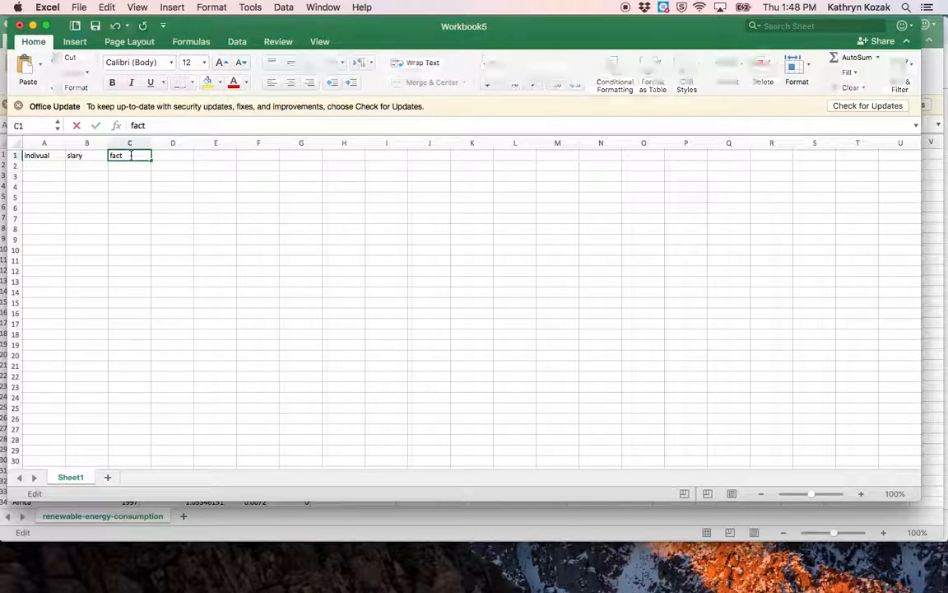
text(or)
key(Return)
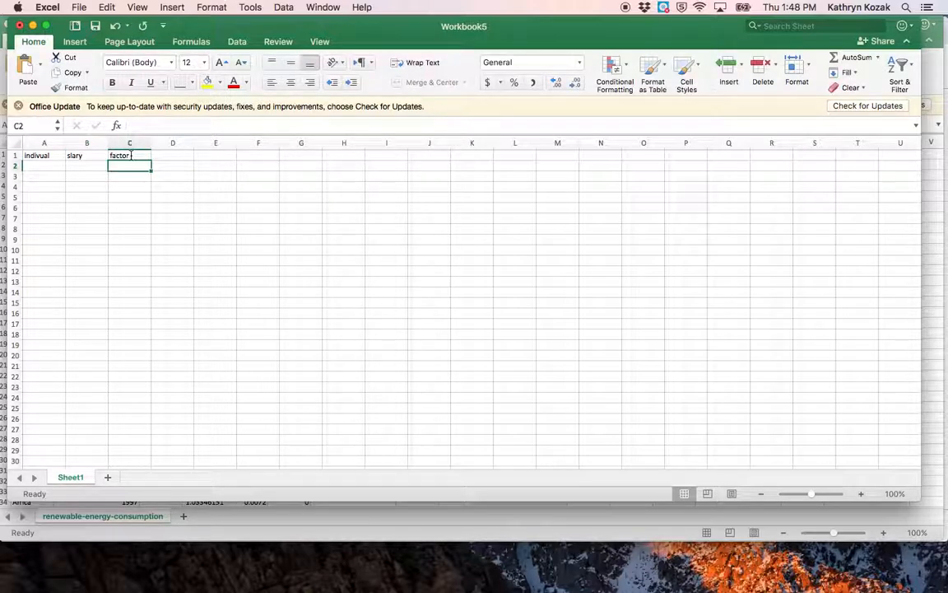